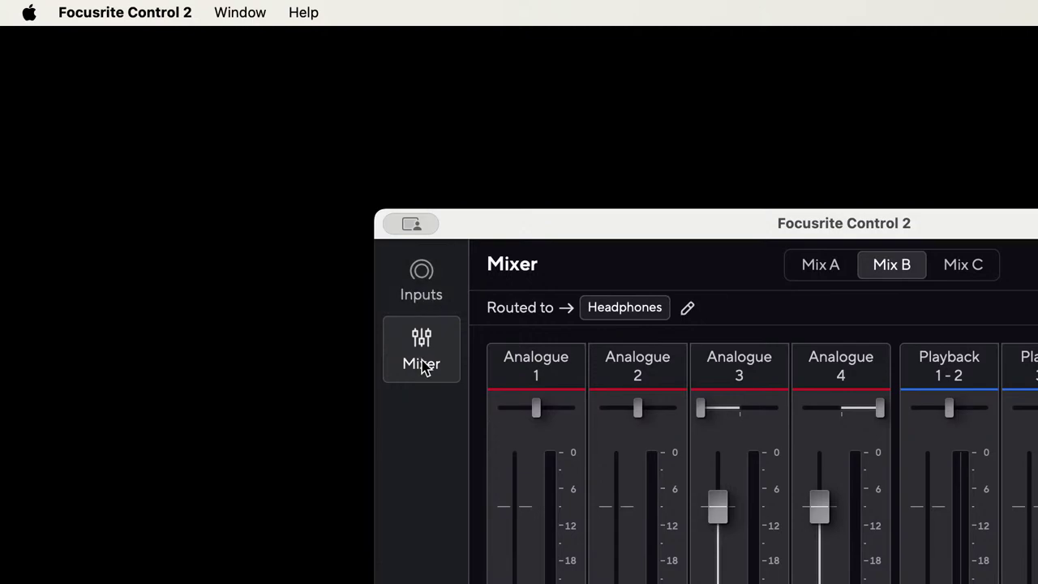
# Step: Show the input channels and check the channel-linking option for Analogue 1, leaving it unlinked from Analogue 2
pyautogui.click(421, 295)
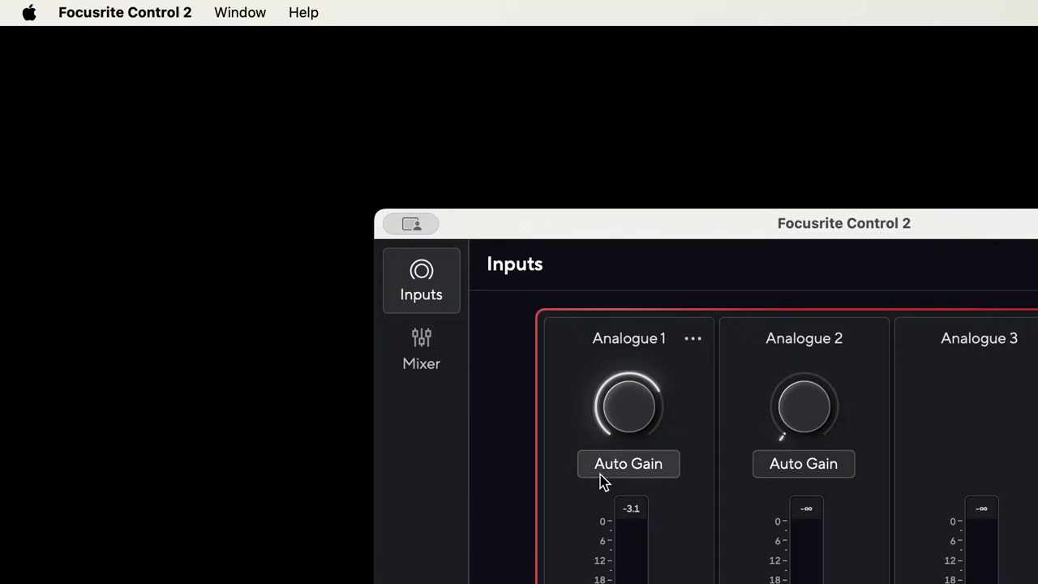
pyautogui.click(693, 341)
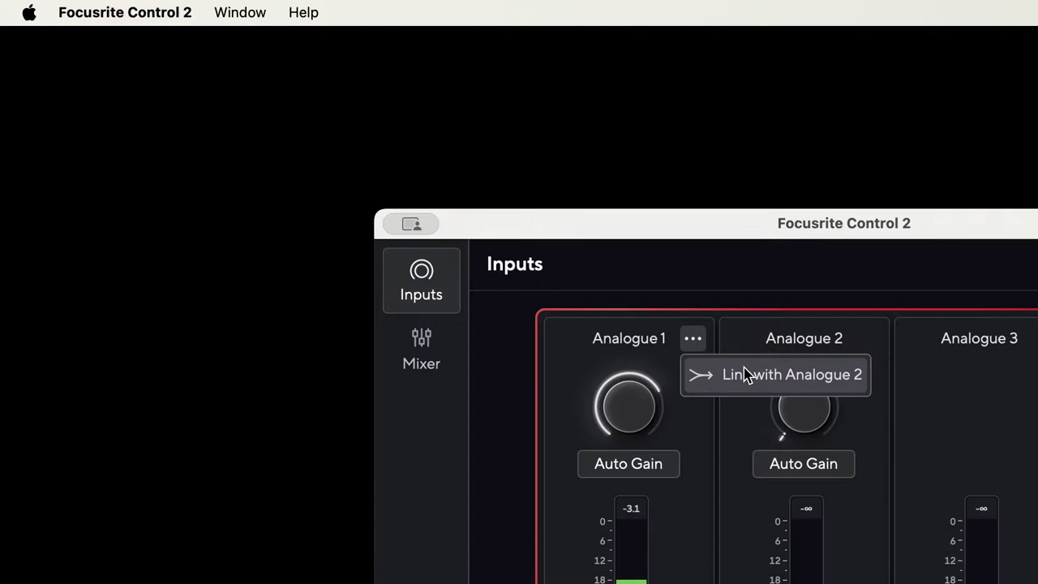
pyautogui.click(411, 230)
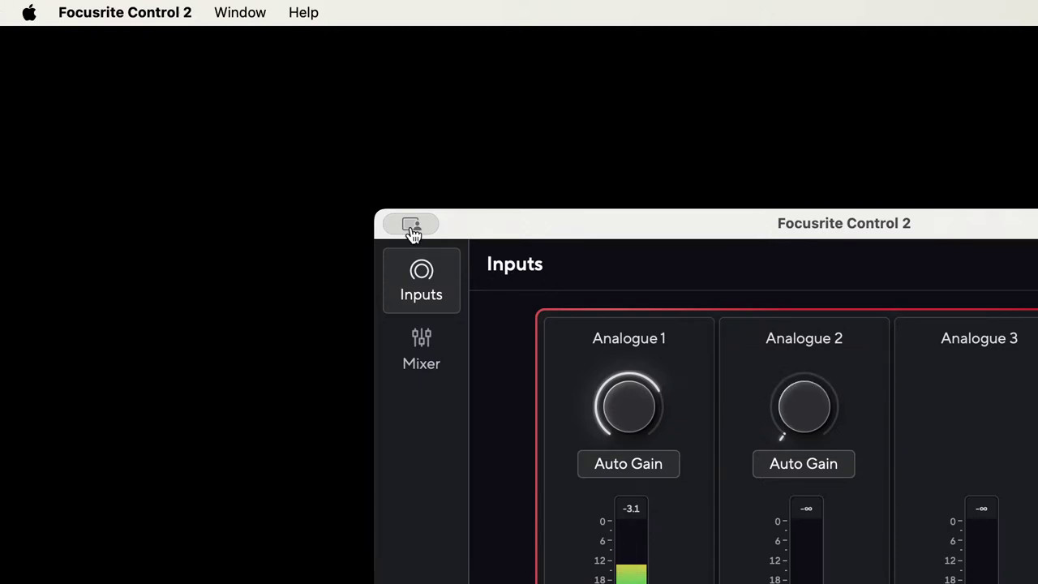
pyautogui.moveTo(692, 348)
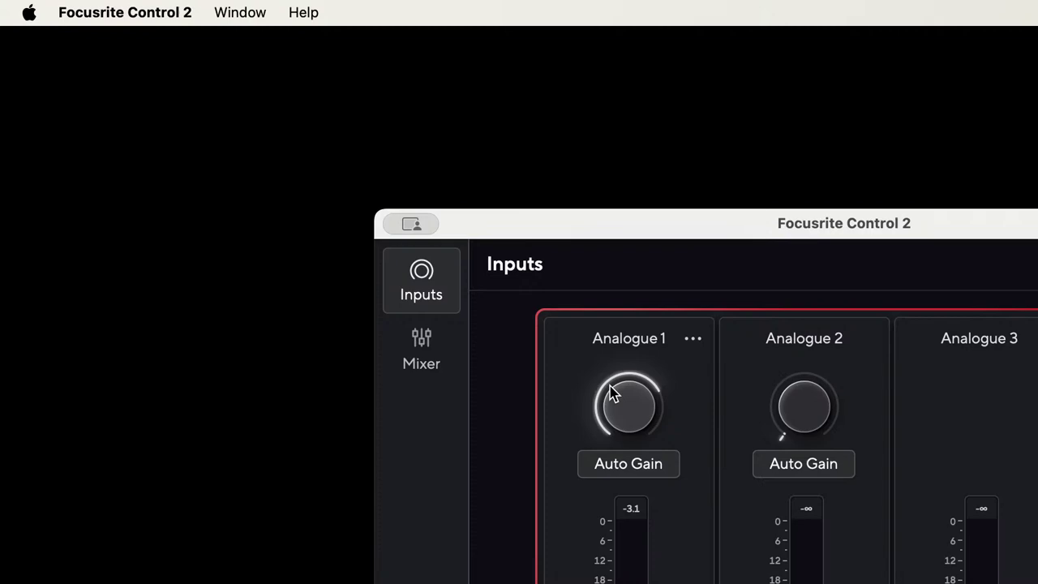
# Step: Raise the Analogue 1 gain gradually to near maximum and bring it back down to roughly 70 percent of its range
pyautogui.scroll(3, 612, 393)
pyautogui.scroll(4, 612, 393)
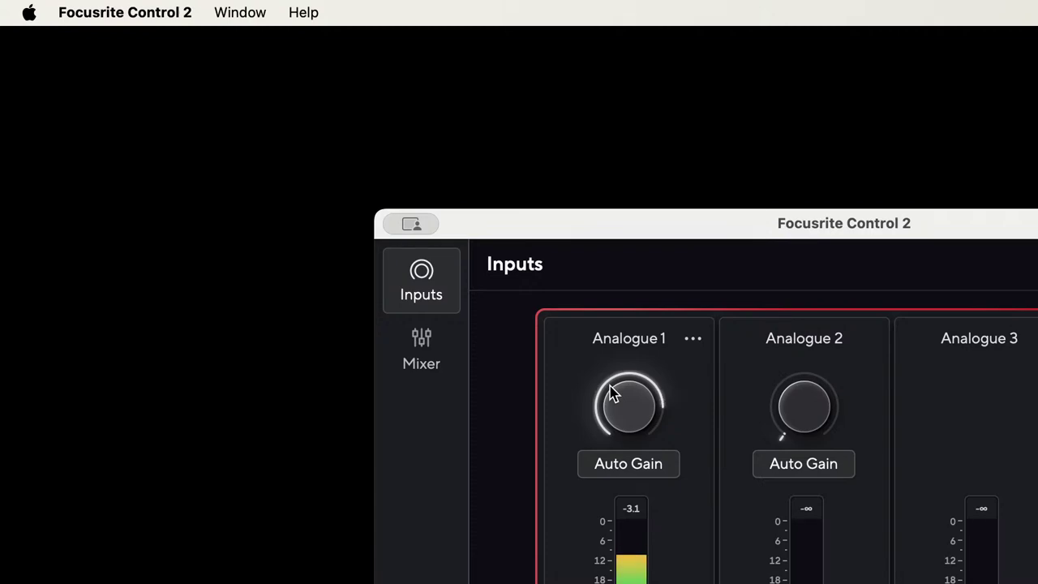
pyautogui.scroll(4, 612, 393)
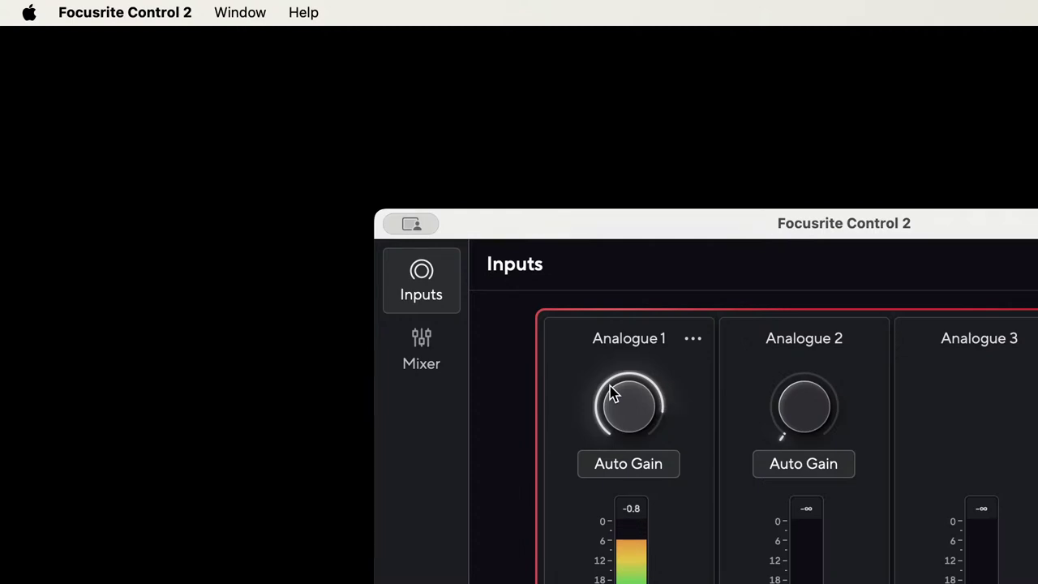
pyautogui.scroll(3, 612, 393)
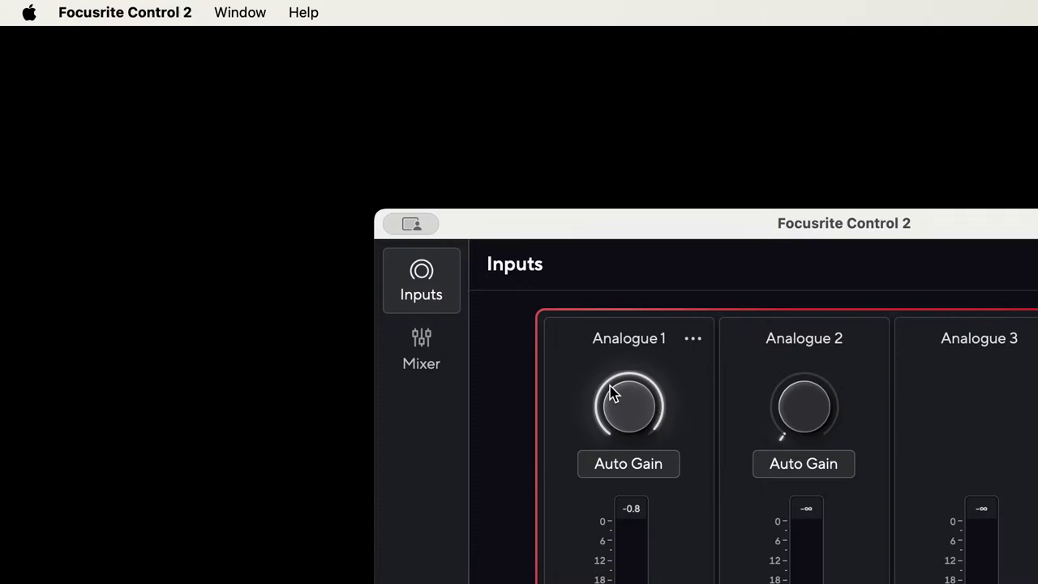
pyautogui.scroll(-1, 612, 393)
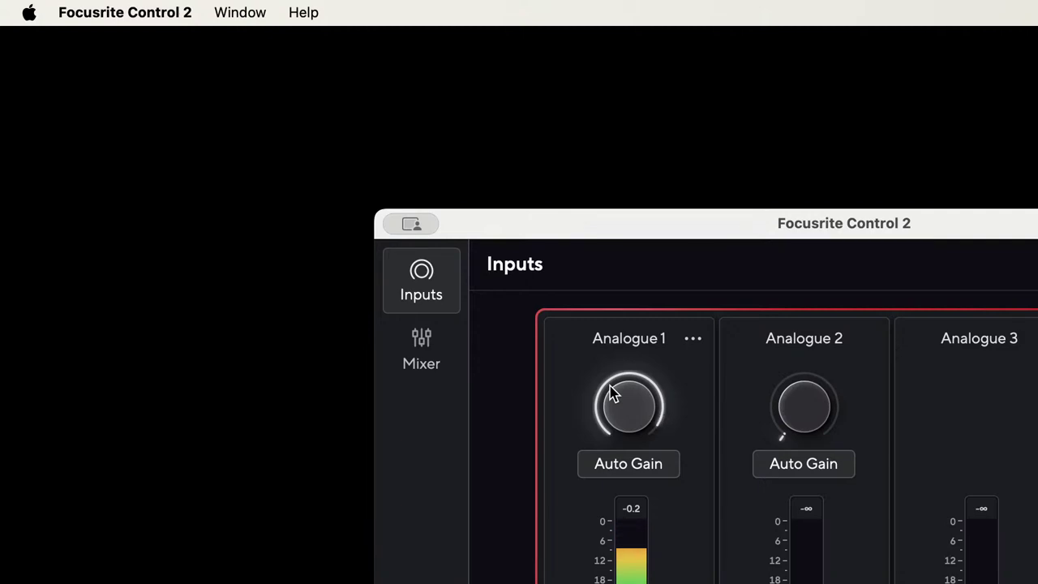
pyautogui.scroll(-5, 612, 393)
pyautogui.scroll(-4, 612, 393)
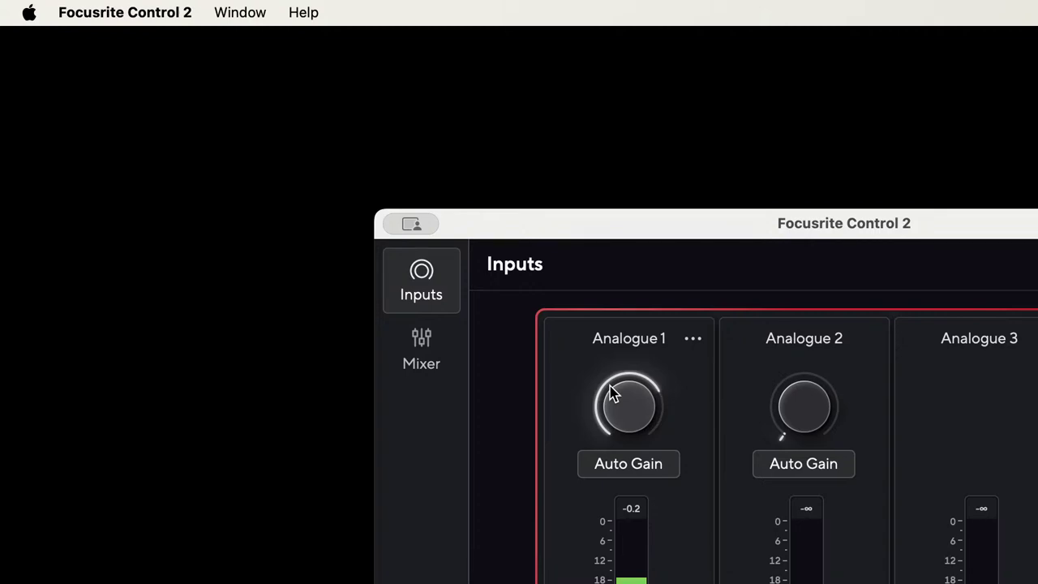
# Step: Turn the Analogue 1 gain fully up and lower it to slightly below the middle of its range
pyautogui.scroll(4, 612, 393)
pyautogui.scroll(5, 612, 393)
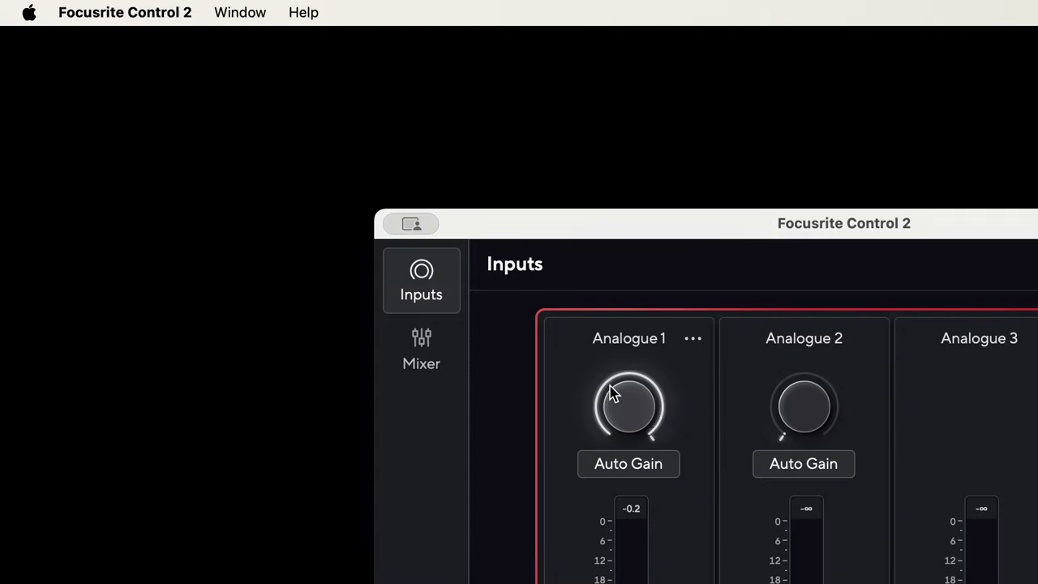
pyautogui.scroll(-5, 612, 392)
pyautogui.scroll(-5, 612, 393)
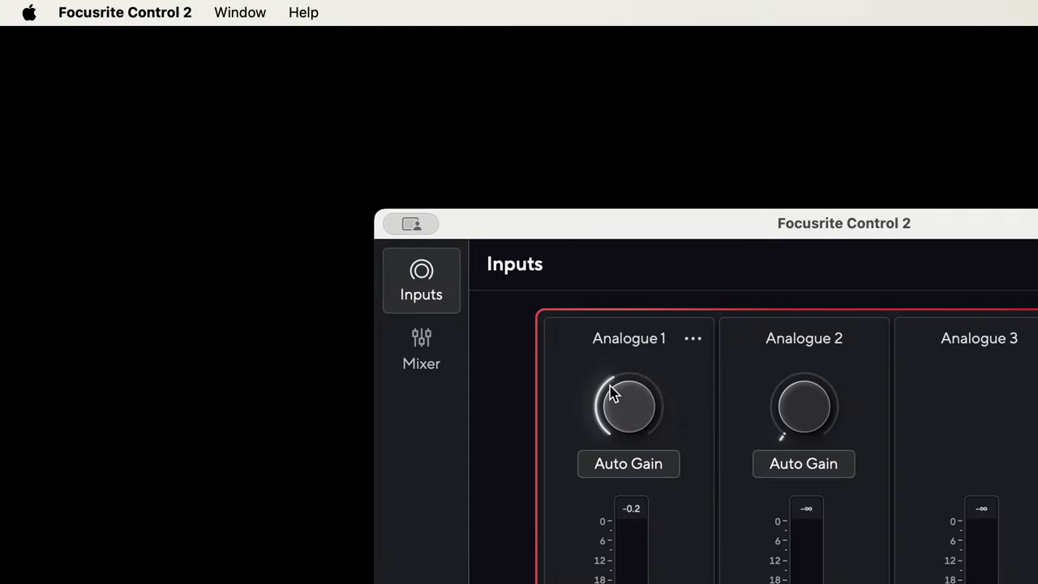
# Step: Sweep the Analogue 1 gain up and down repeatedly, finishing at roughly 80 percent of its range
pyautogui.scroll(3, 612, 393)
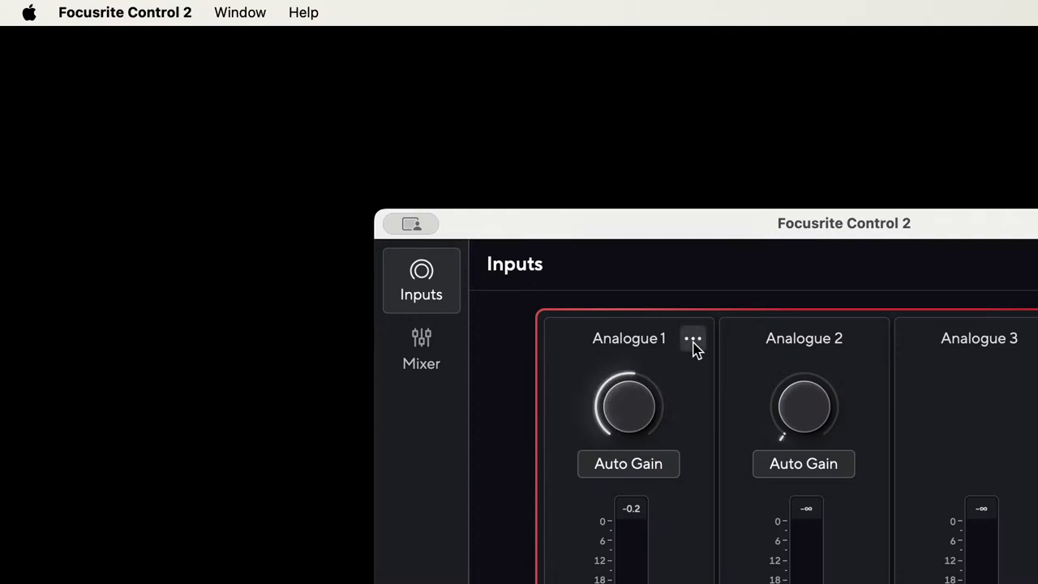
pyautogui.scroll(4, 612, 392)
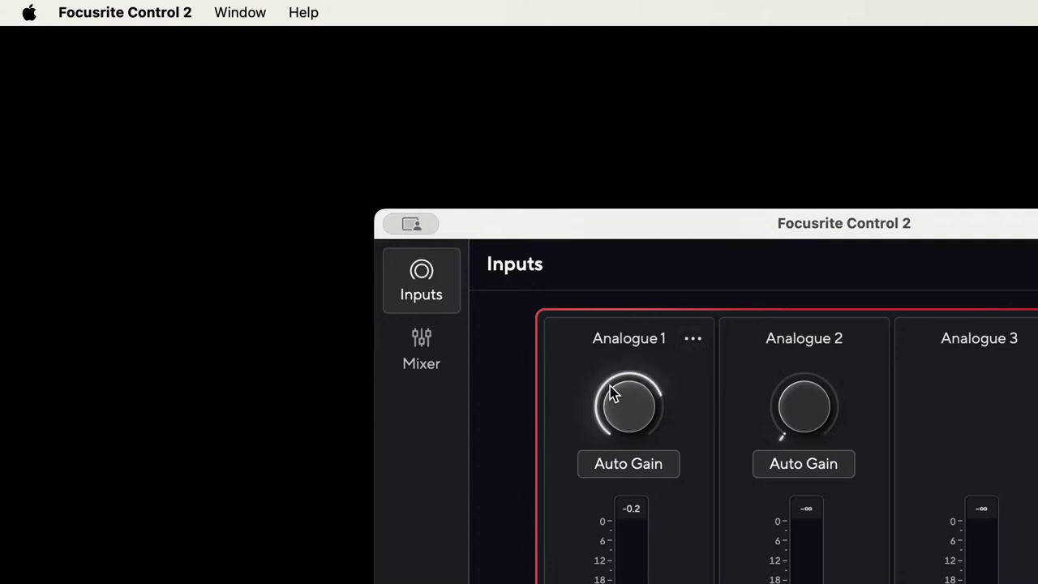
pyautogui.scroll(-3, 612, 392)
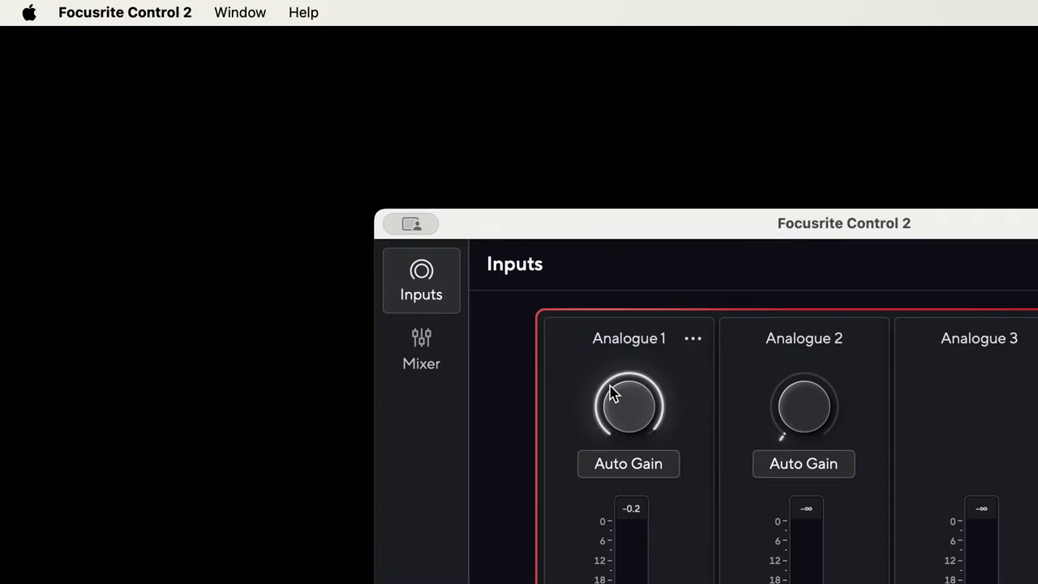
pyautogui.scroll(-2, 612, 392)
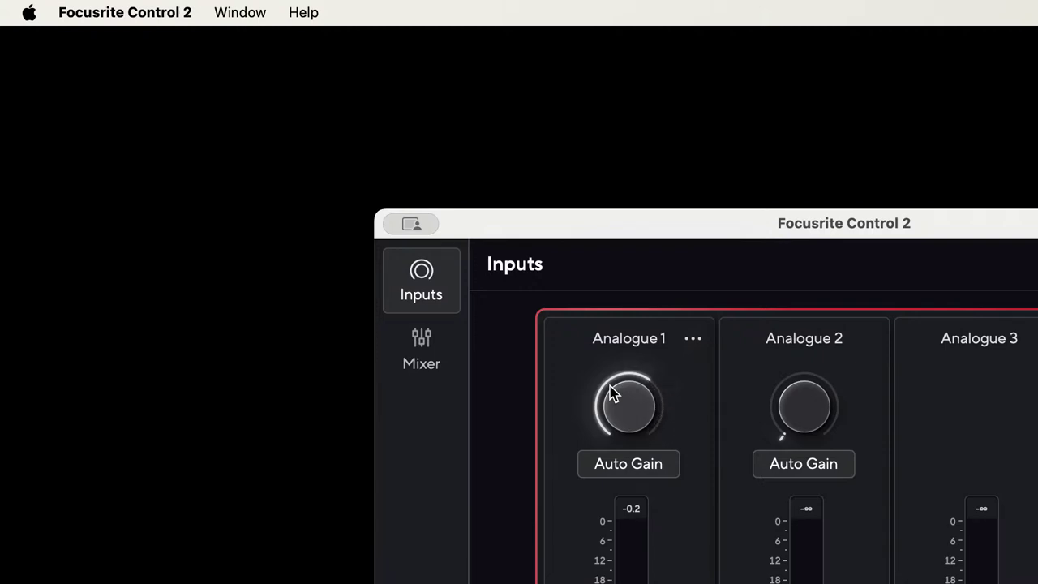
pyautogui.scroll(3, 612, 393)
pyautogui.scroll(2, 612, 392)
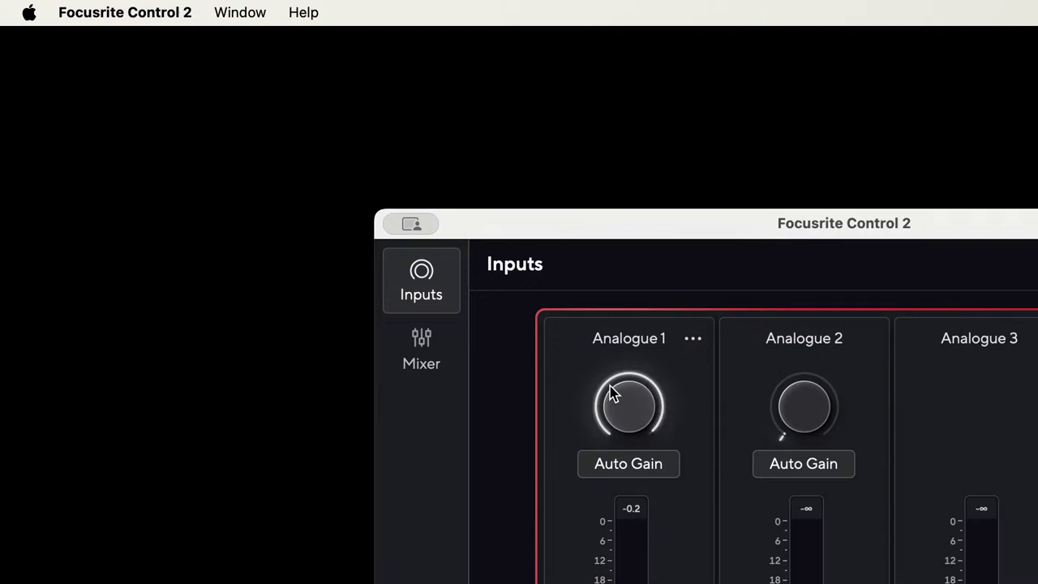
pyautogui.scroll(-3, 612, 392)
pyautogui.scroll(-2, 612, 392)
pyautogui.scroll(2, 612, 392)
pyautogui.scroll(-2, 612, 392)
pyautogui.scroll(1, 612, 392)
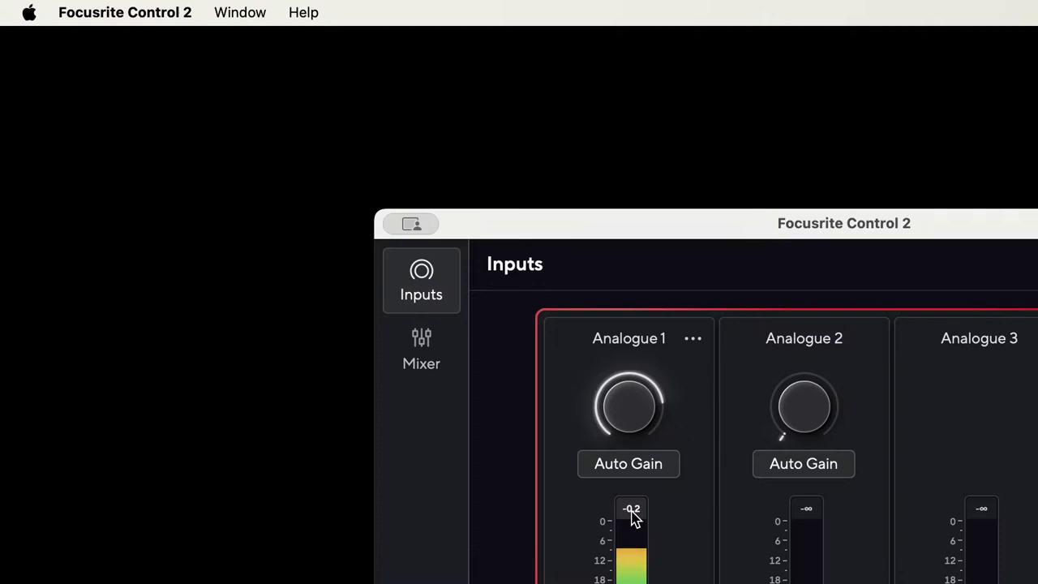
# Step: Reset the Analogue 1 peak reading and run Auto Gain on that channel through to completion
pyautogui.click(633, 509)
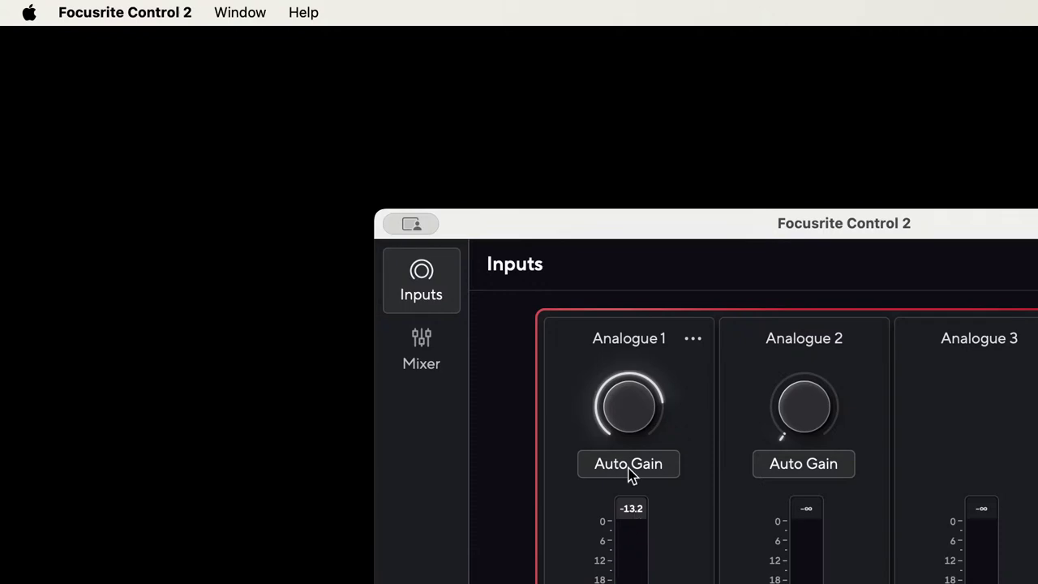
pyautogui.click(630, 475)
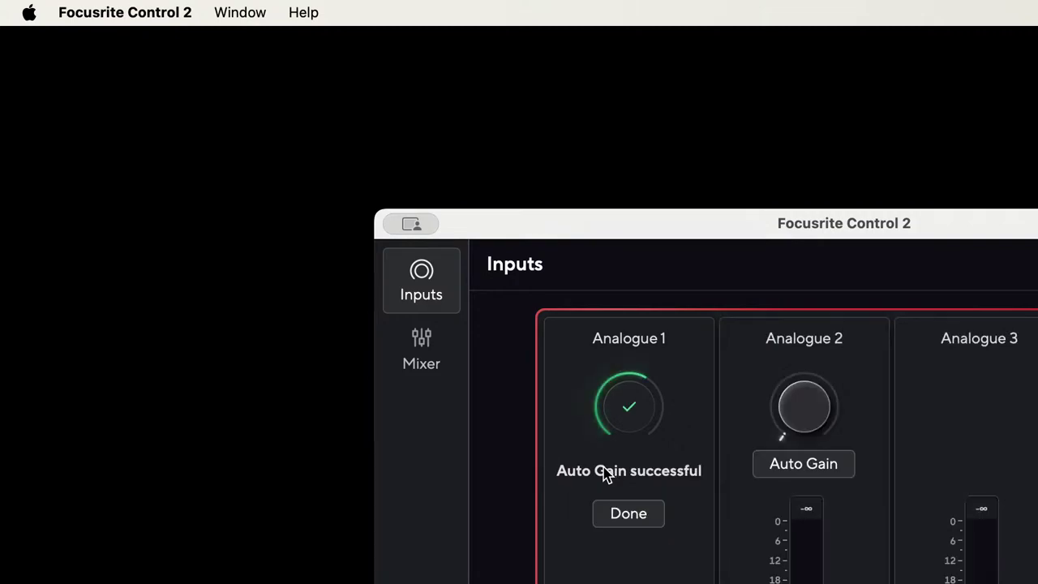
pyautogui.click(629, 517)
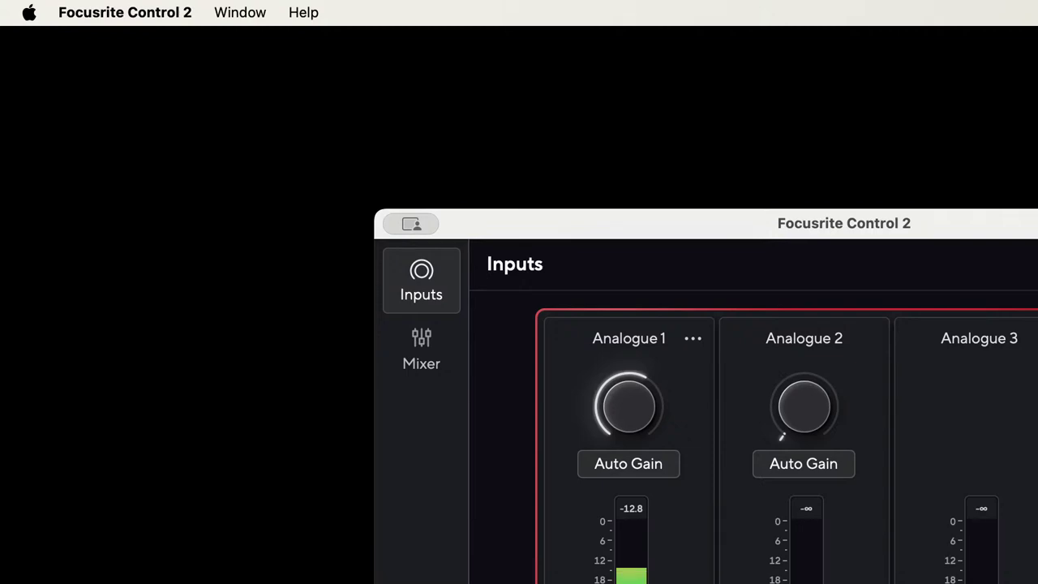
# Step: Adjust the Analogue 1 gain manually to roughly 80 percent of its range, clearing its peak reading before and after
pyautogui.click(632, 509)
pyautogui.moveTo(610, 384); pyautogui.dragTo(609, 394)
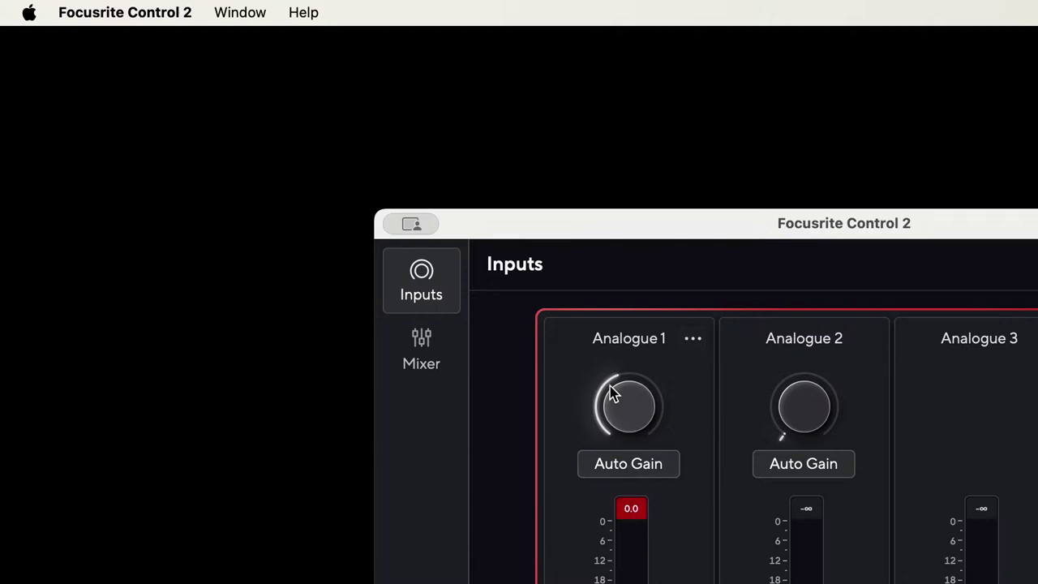
pyautogui.scroll(10, 612, 393)
pyautogui.scroll(3, 612, 393)
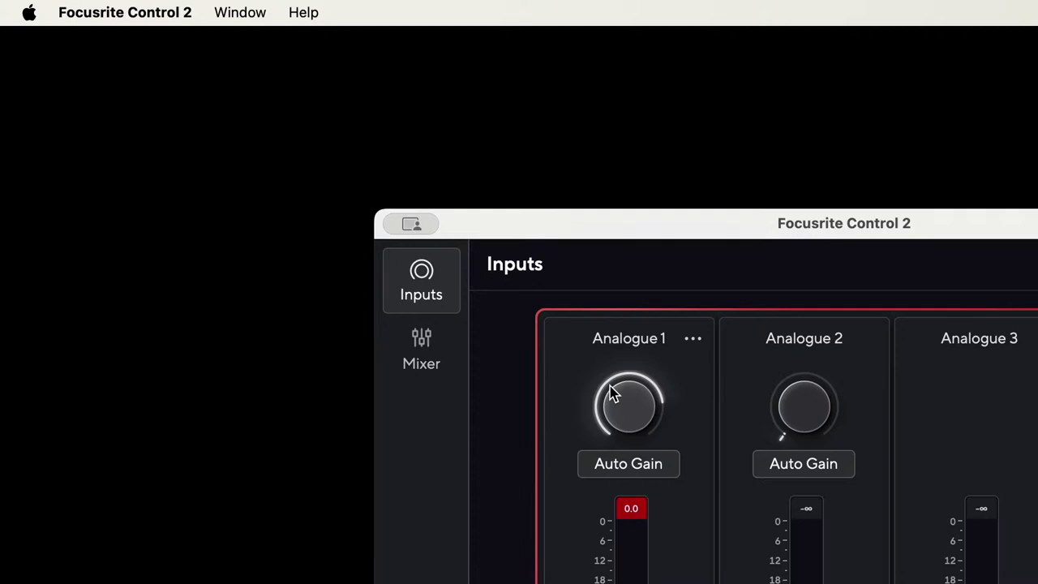
pyautogui.click(632, 510)
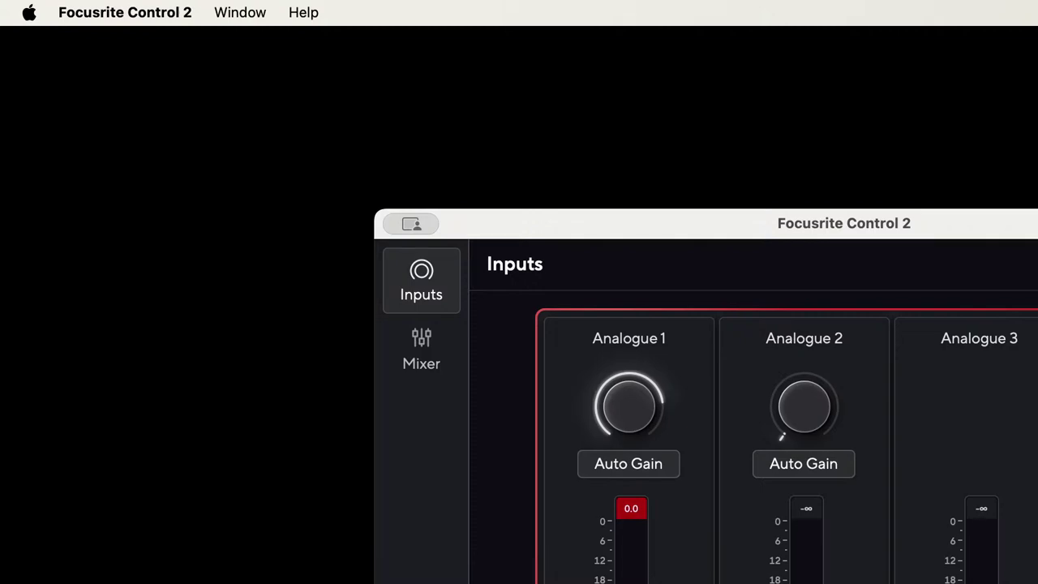
# Step: Open the mixer and display Mix A
pyautogui.click(424, 366)
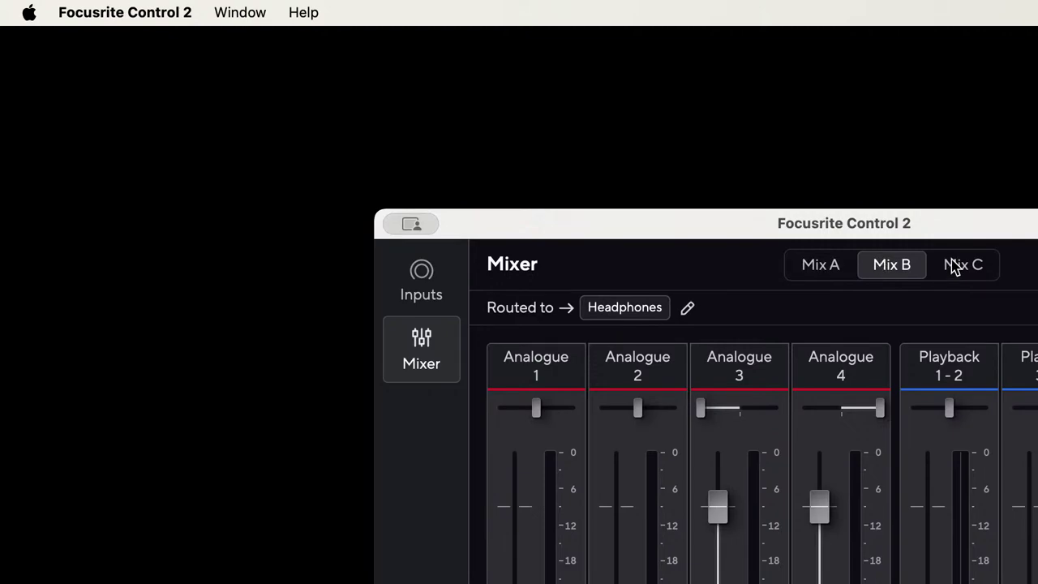
pyautogui.click(821, 268)
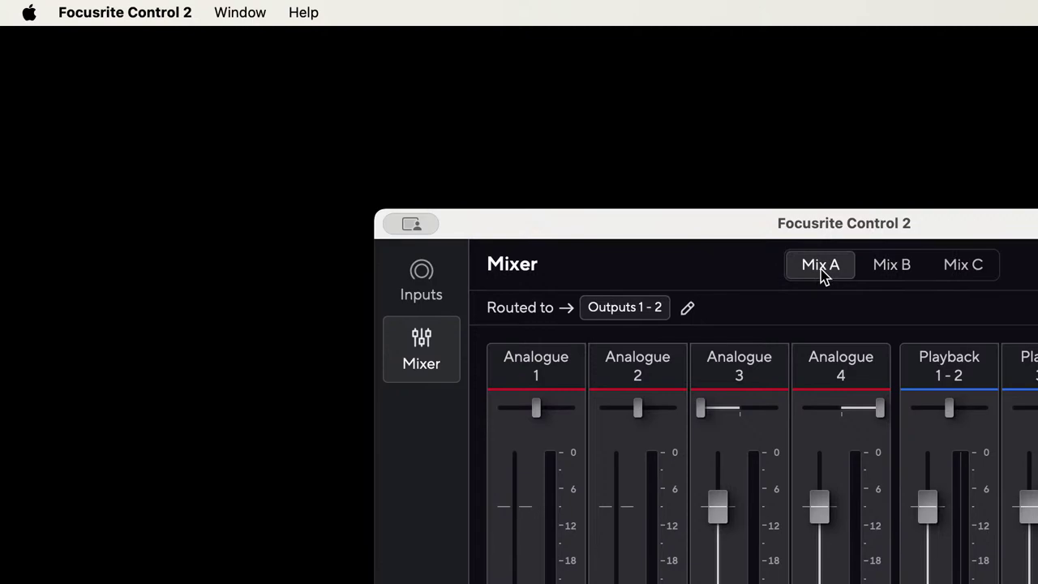